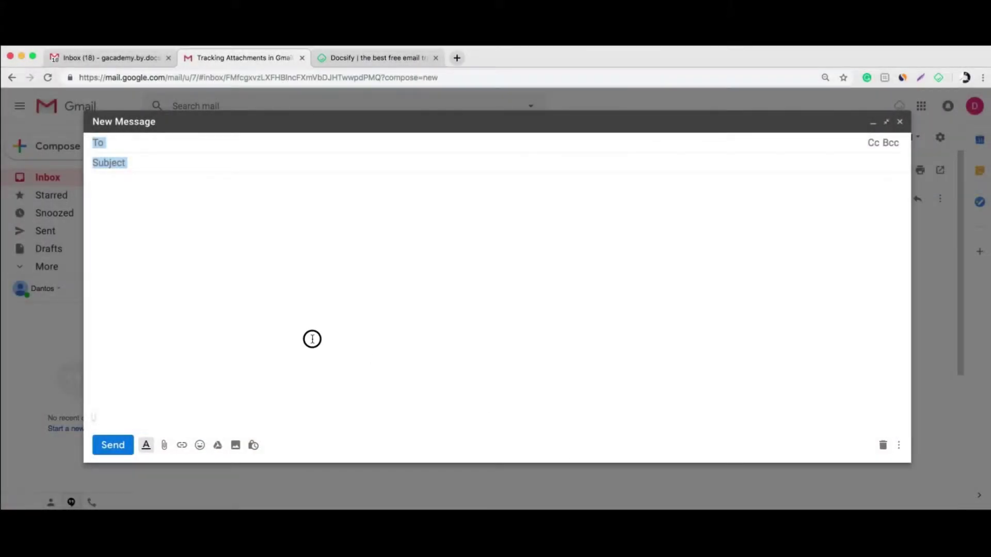
Place the cursor in the empty body of the new Gmail message.
left_click(312, 339)
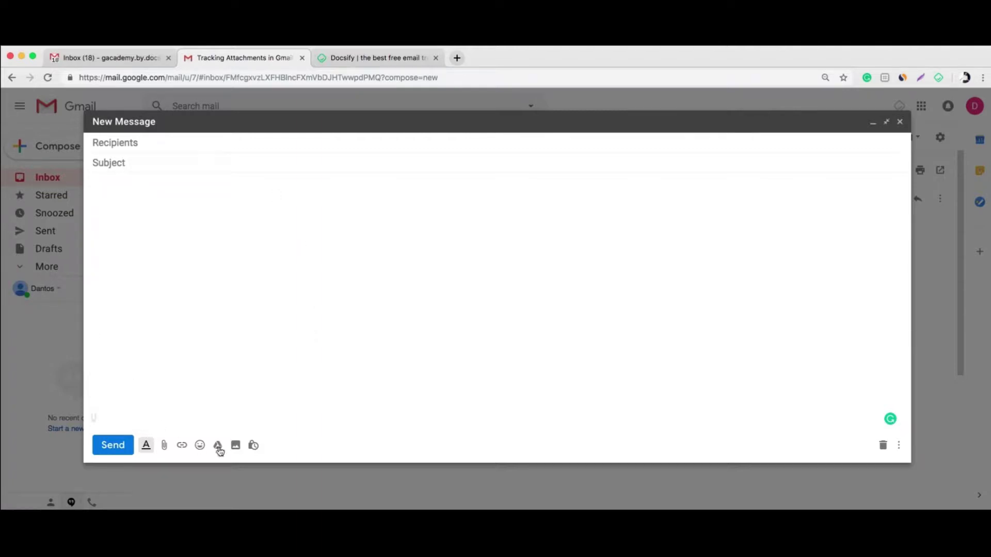
Return to the Inbox tab's 'Tracking Attachments in Gmail' draft and place the cursor after its text.
left_click(116, 60)
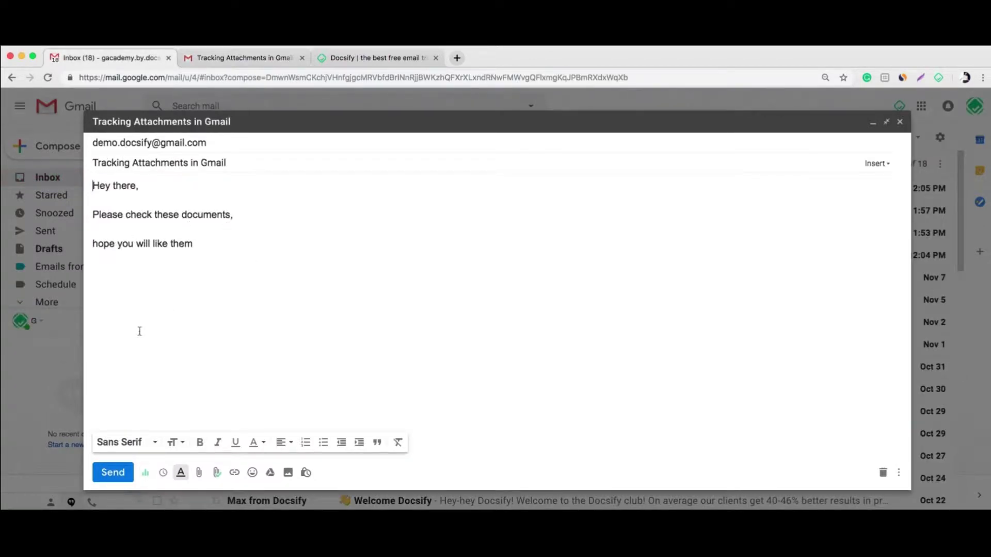
left_click(205, 427)
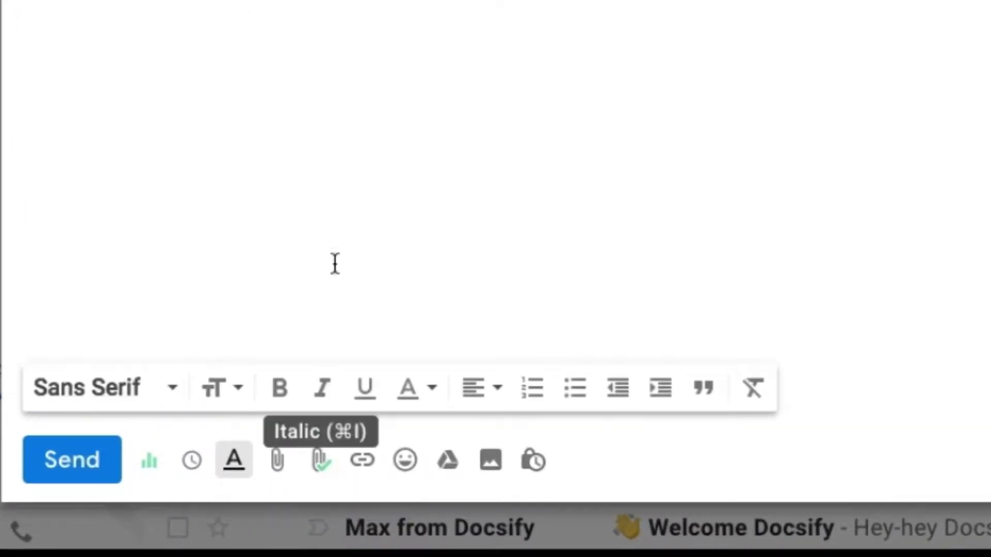
Attach CSVFILE.csv to the draft as a tracked file.
left_click(324, 464)
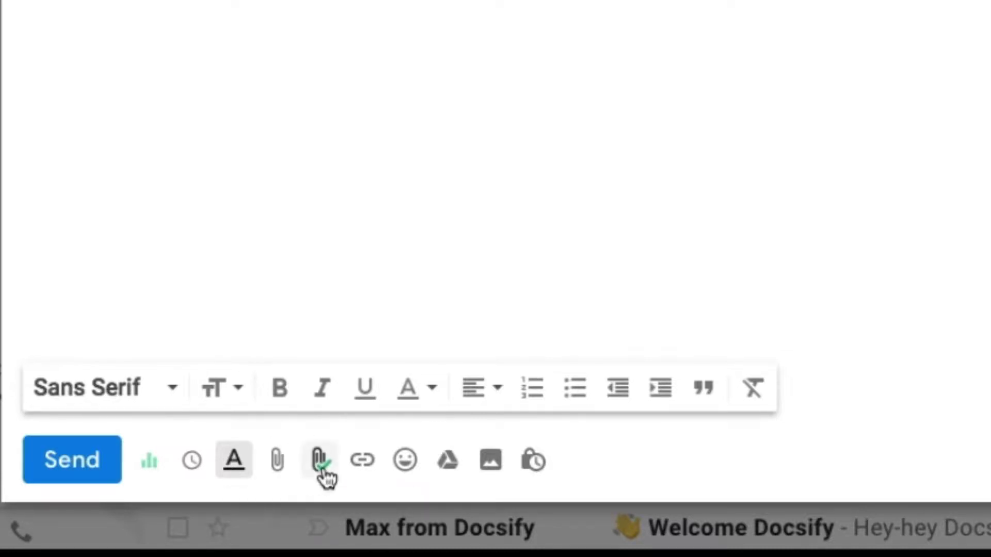
left_click(322, 464)
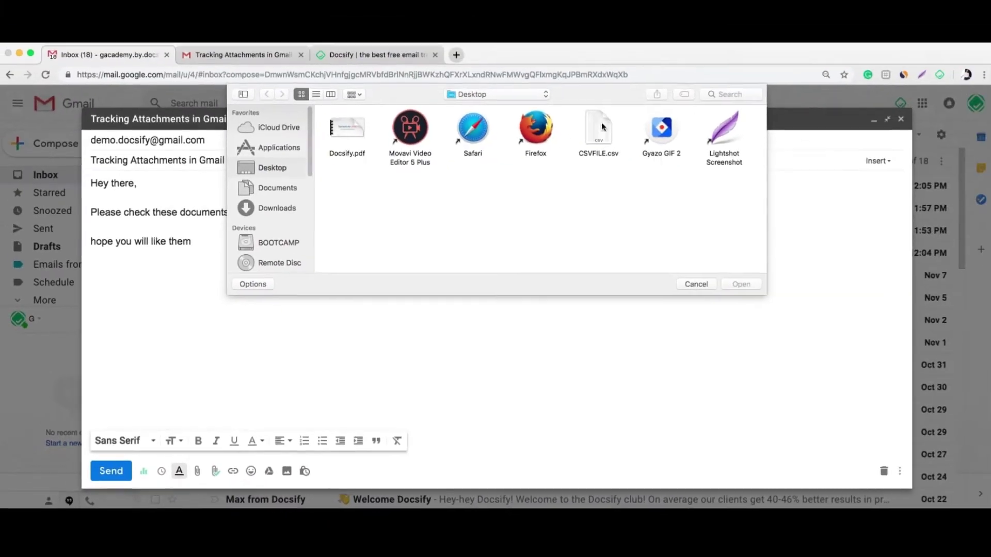
left_click(601, 123)
left_click(740, 286)
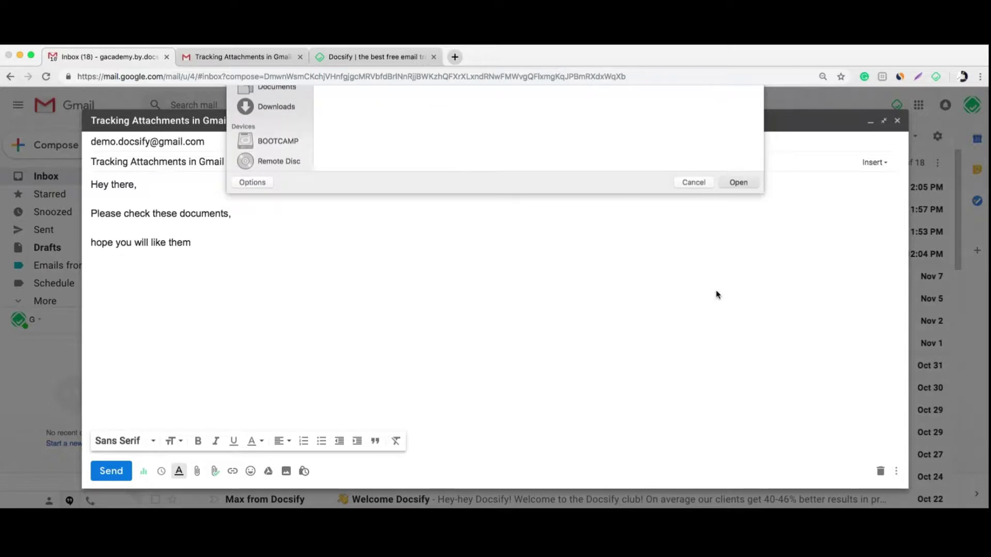
Attach Docsify.pdf as a second tracked file and send the email.
left_click(217, 473)
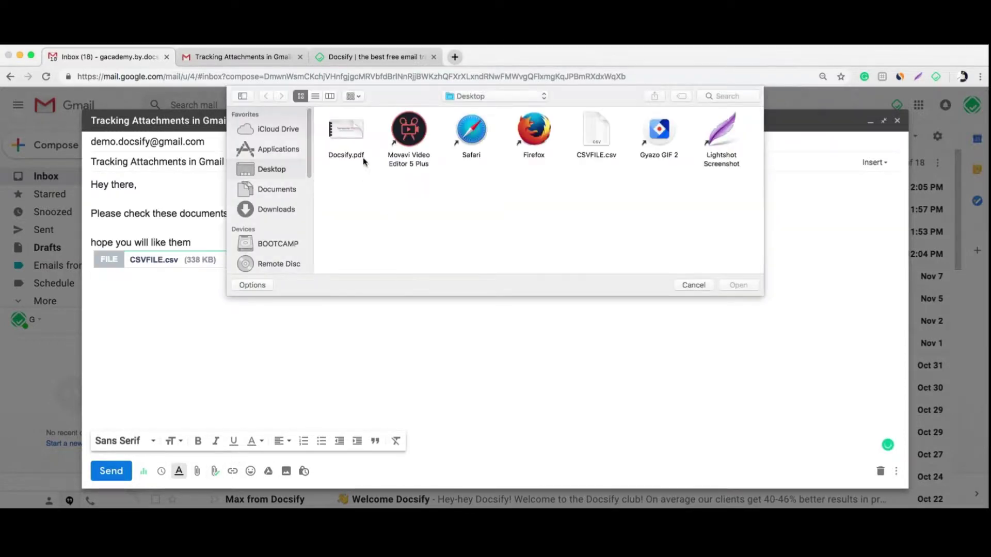
left_click(356, 133)
left_click(738, 285)
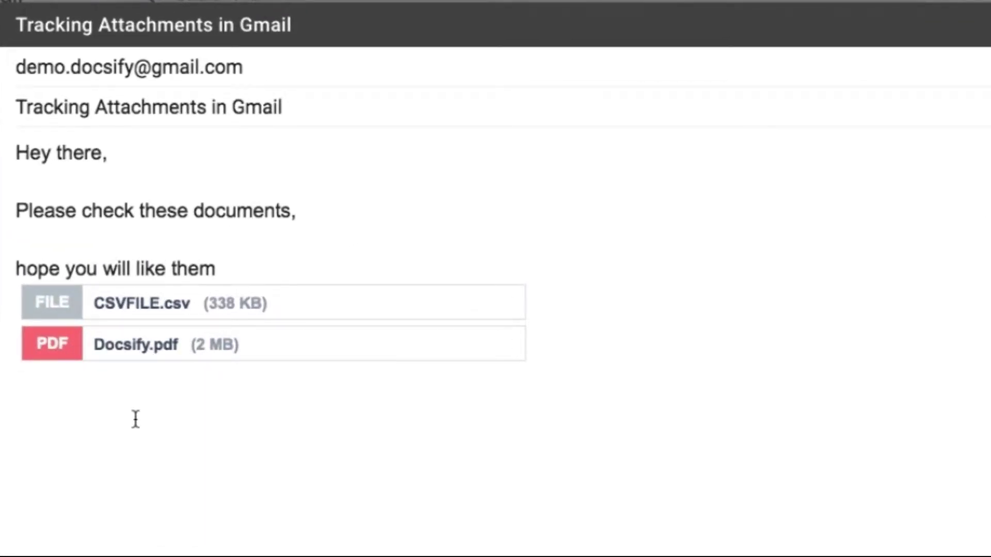
type("Thanks!")
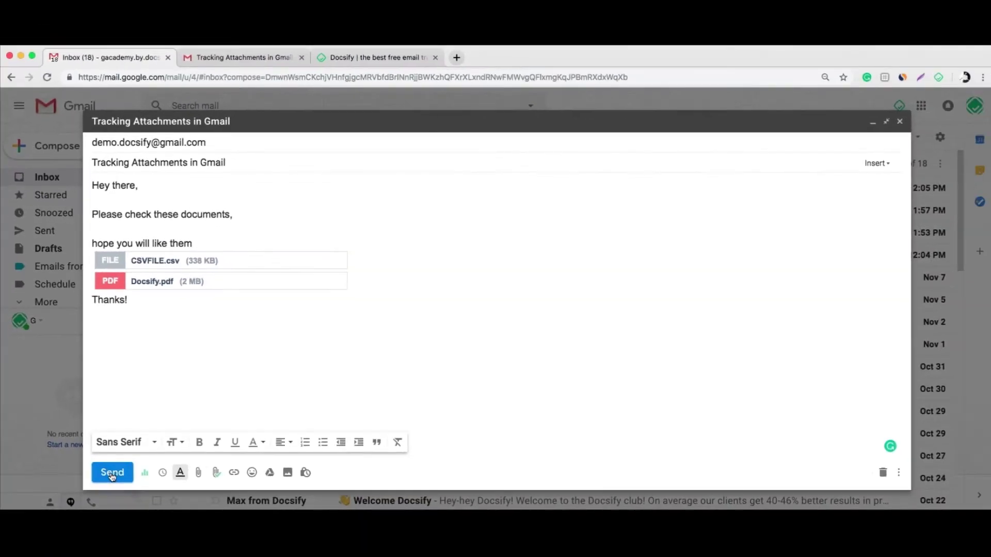
left_click(111, 475)
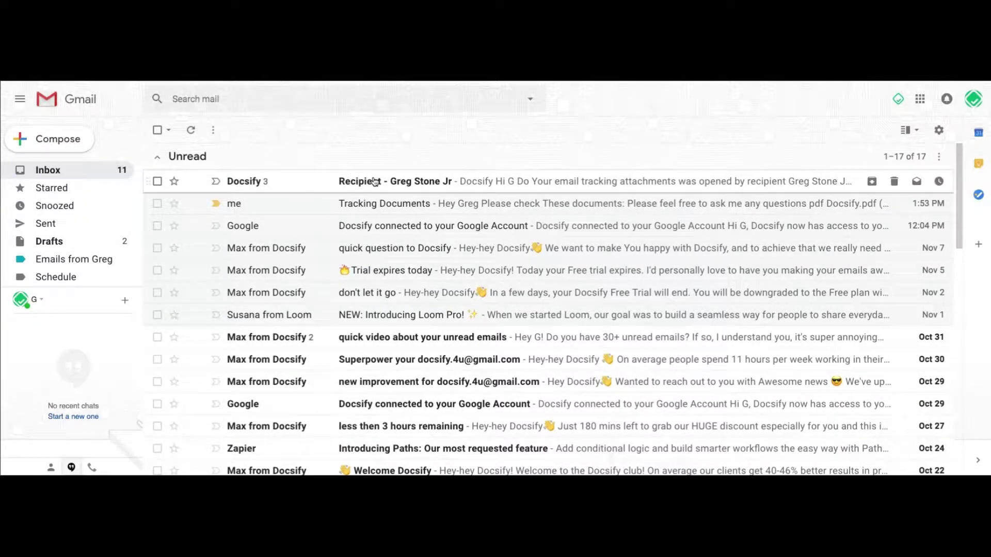
Read the Docsify open/download notification thread, then show the Sent email list.
left_click(374, 181)
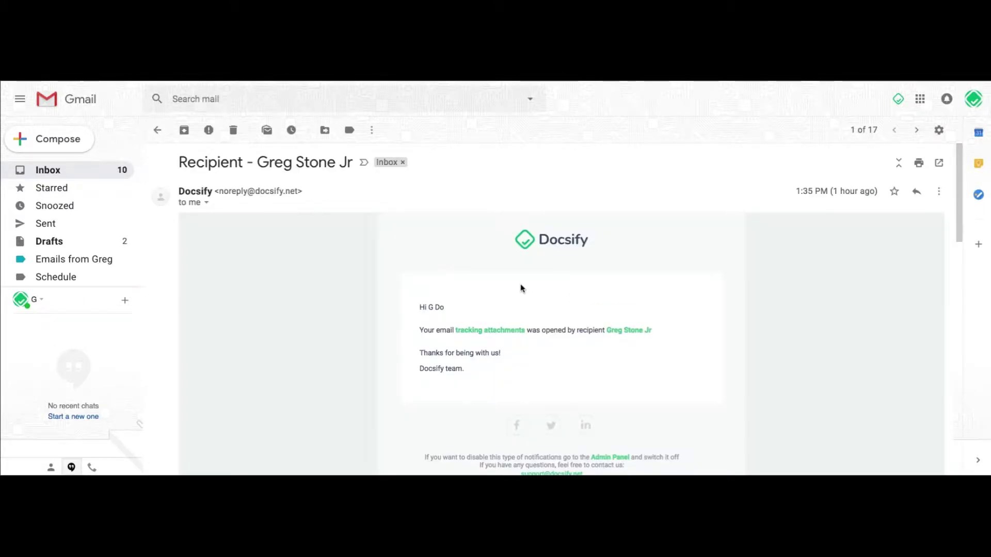
scroll(522, 289, "down", 4)
scroll(470, 345, "down", 2)
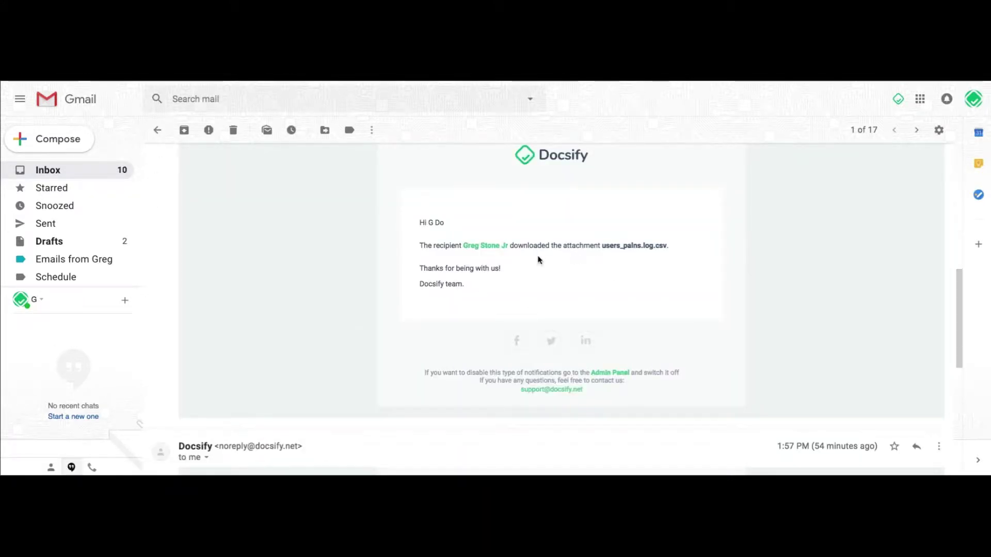
scroll(538, 261, "down", 5)
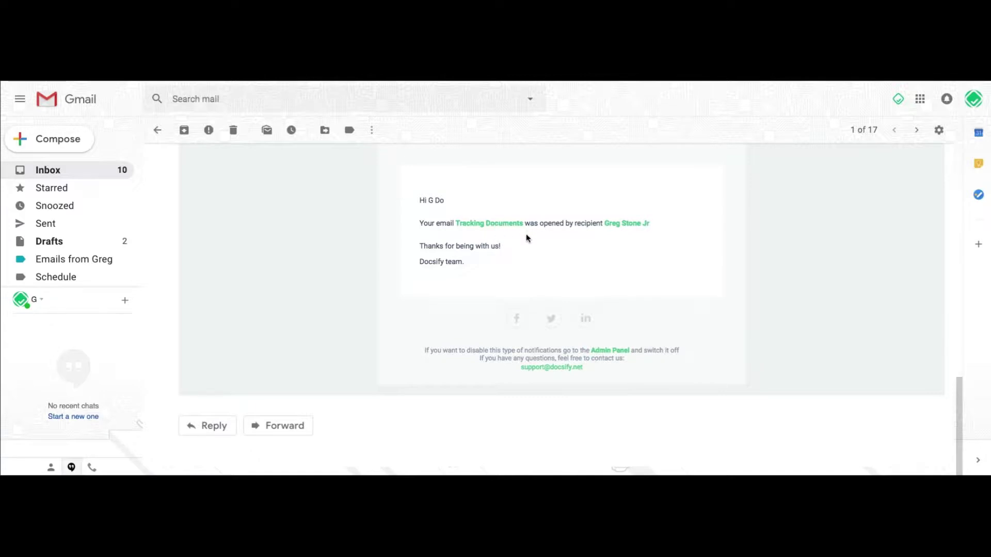
scroll(496, 223, "up", 5)
scroll(555, 256, "up", 4)
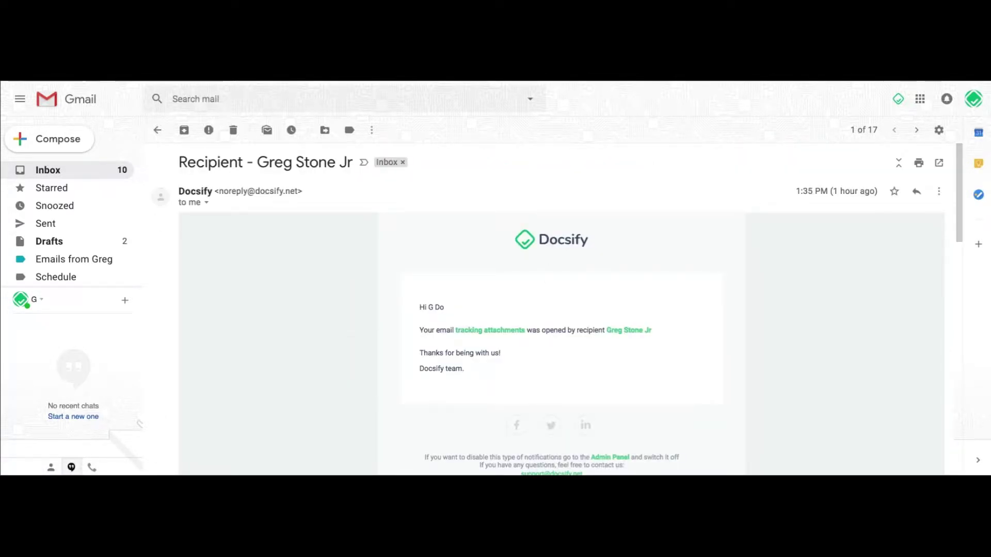
left_click(45, 225)
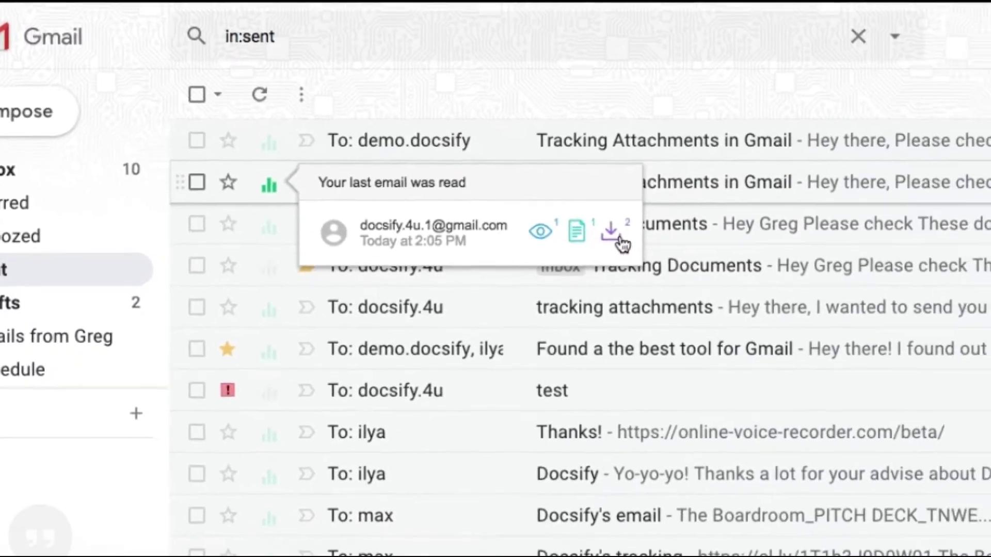
Open CSVFILE.csv's download history from the sent email's green tracking bars.
left_click(467, 205)
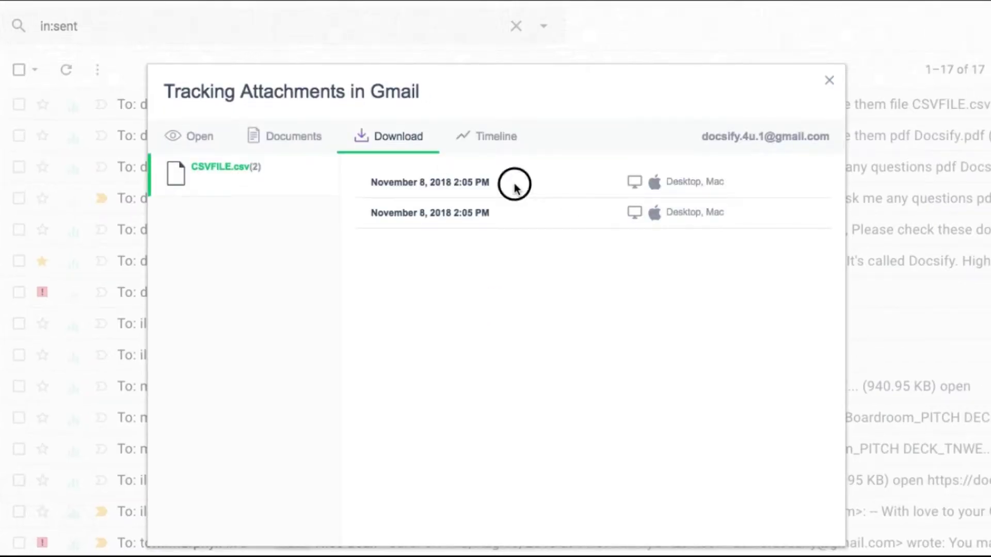
left_click_drag(513, 184, 464, 183)
left_click(463, 183)
left_click_drag(666, 182, 724, 182)
left_click(706, 185)
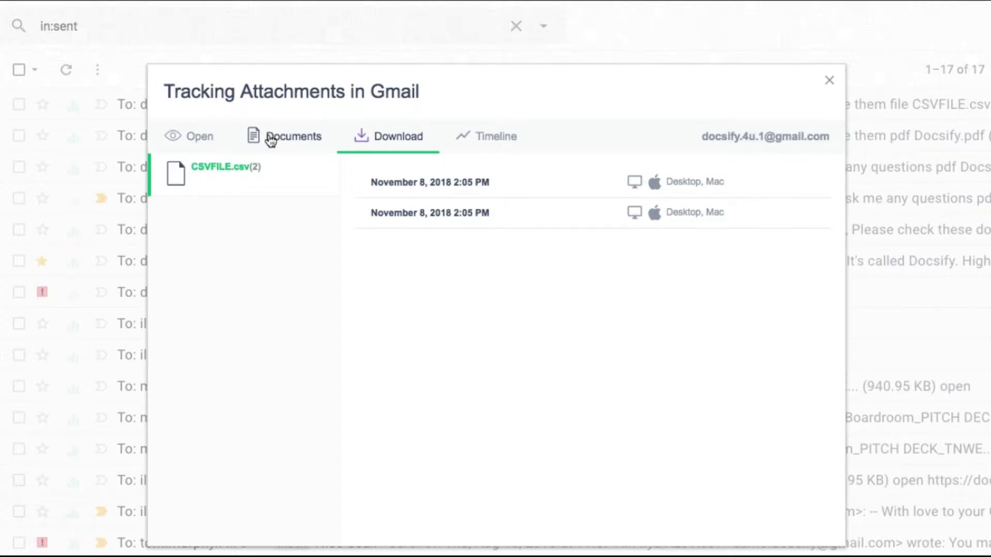
Show the per-page viewing stats for Docsify.pdf on the tracking dialog's Documents tab.
left_click(271, 139)
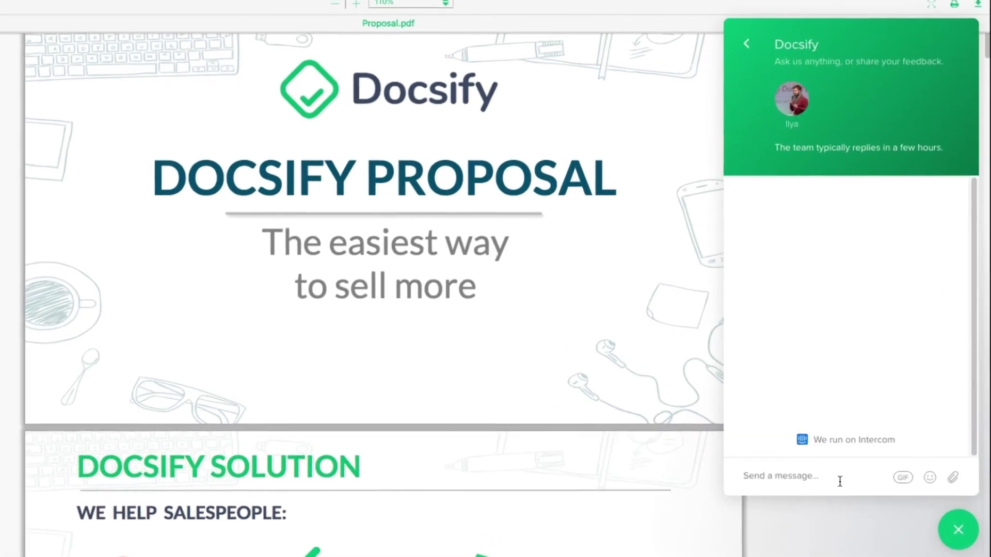
Send 'Hi! I have a question' to the Docsify team in the viewer's chat.
left_click(837, 483)
type("Hi! I have a question")
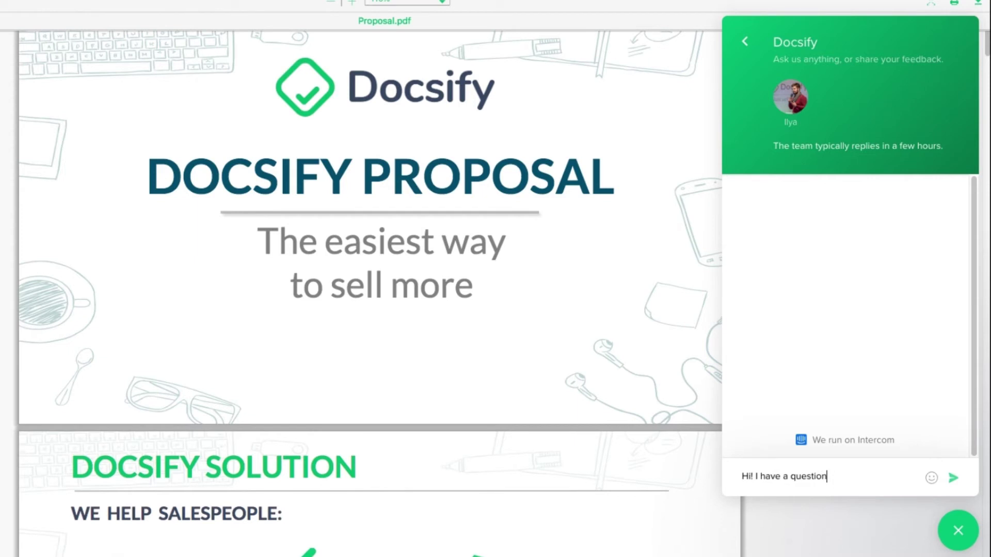
key("Return")
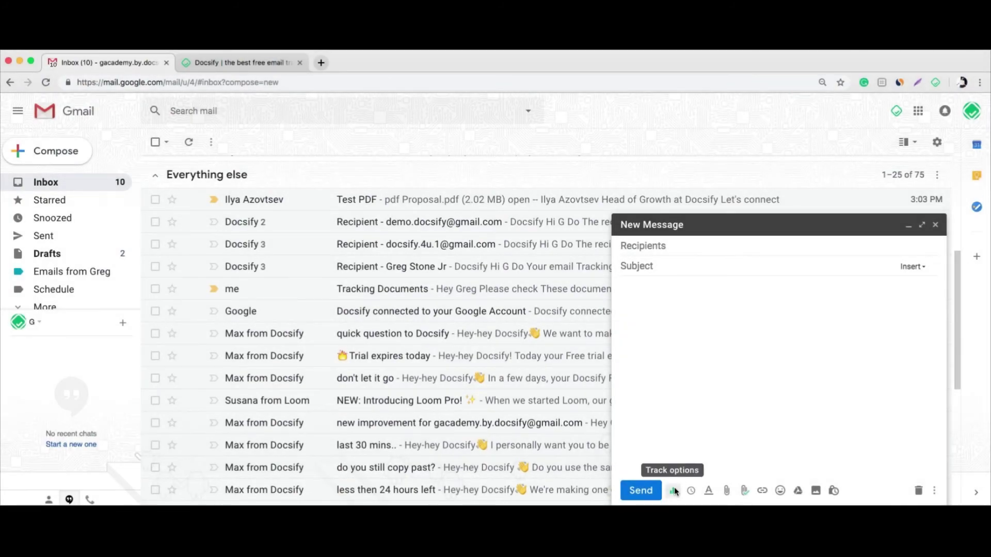
Check tracking options, insert the 'Found a the best tool for Gmail' template, and show the Docsify site.
left_click(674, 490)
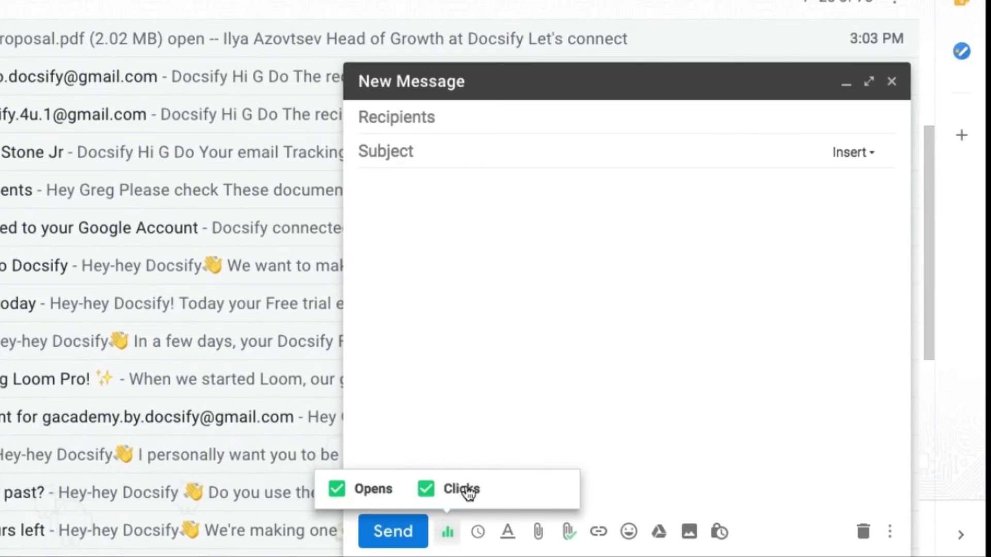
left_click(628, 371)
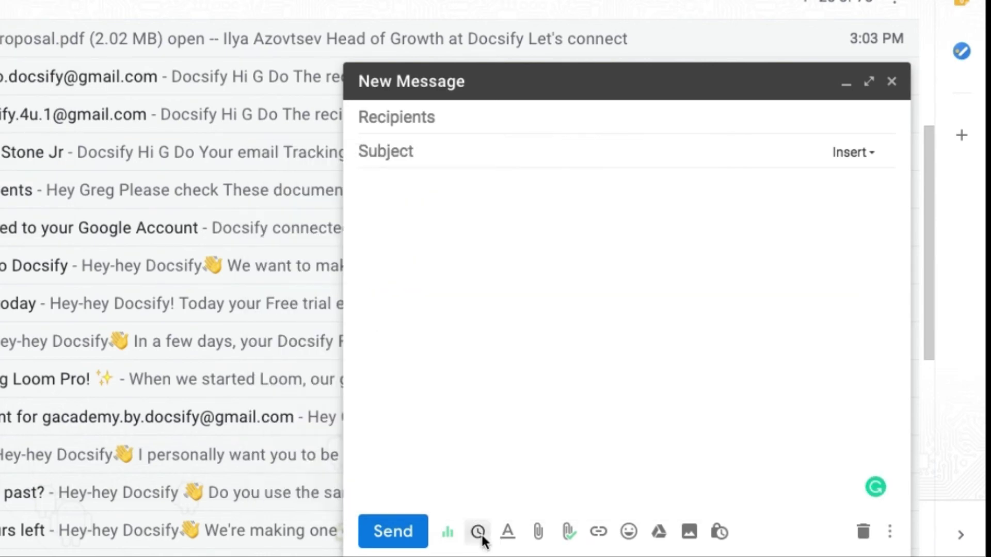
left_click(849, 168)
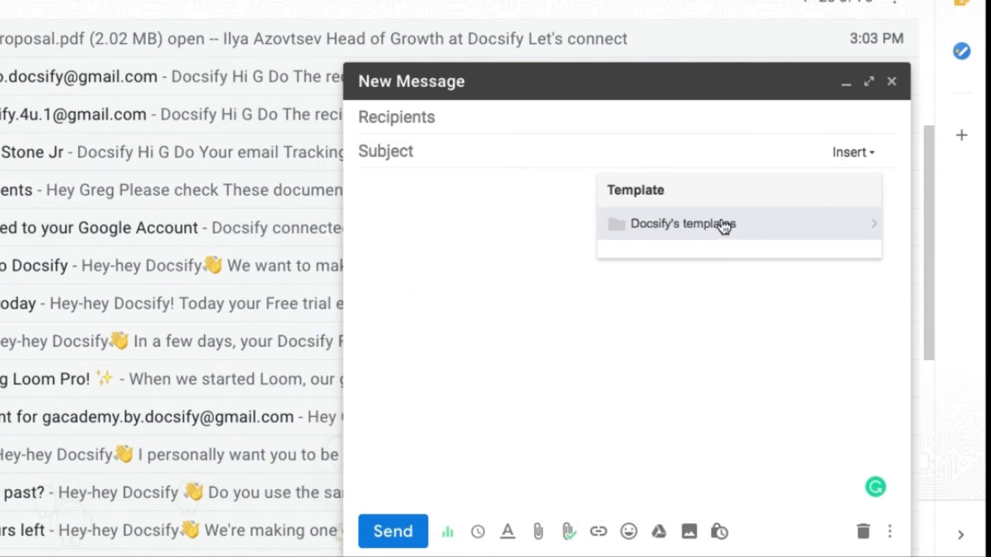
left_click(721, 224)
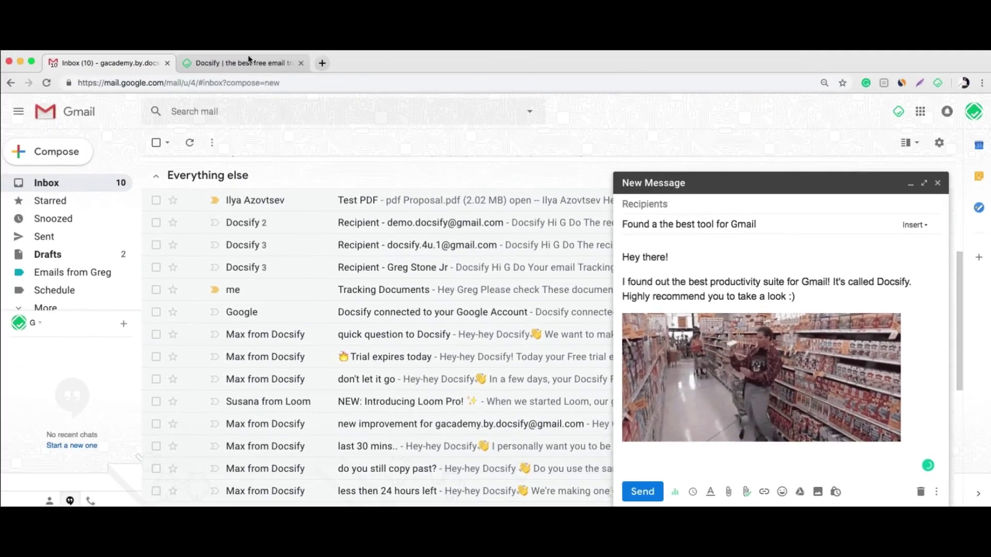
left_click(245, 66)
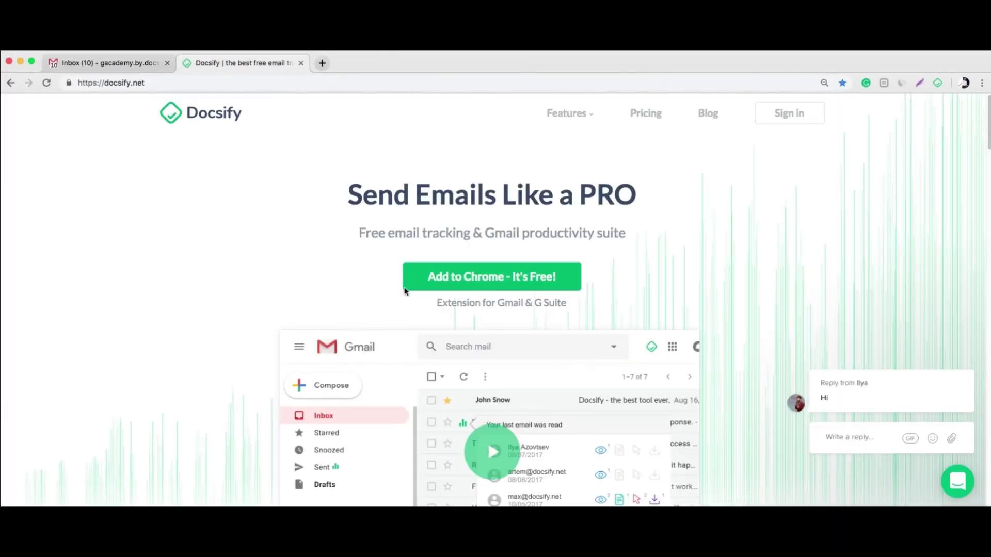